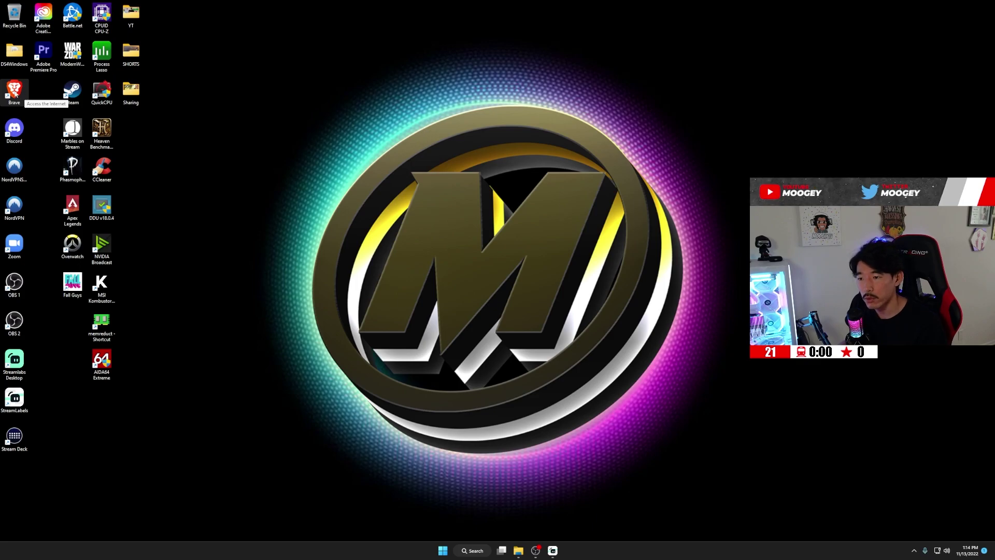
Launch Brave, open the Ryochan7/DS4Windows GitHub releases page, and scroll to the Version 3.1.10 assets.
double_click(15, 91)
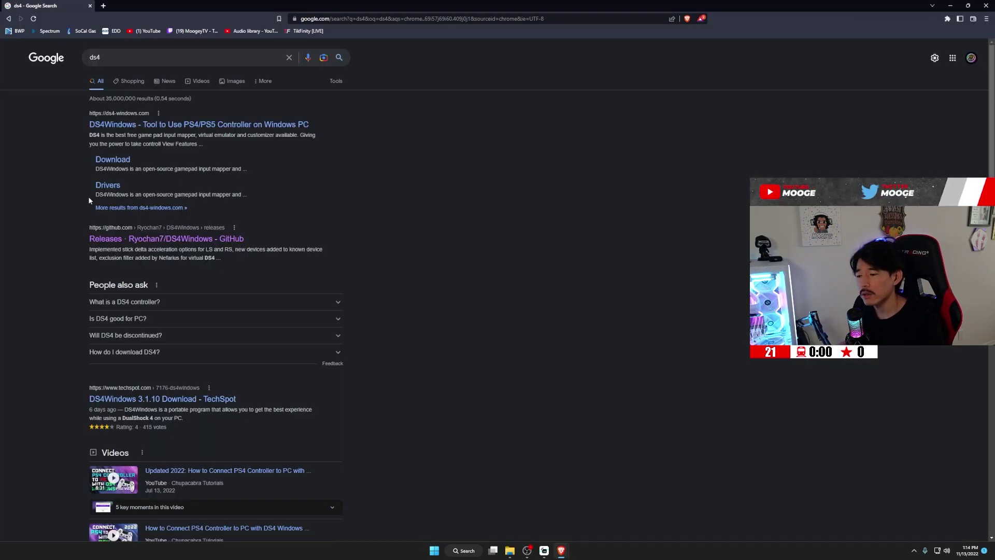
click(160, 240)
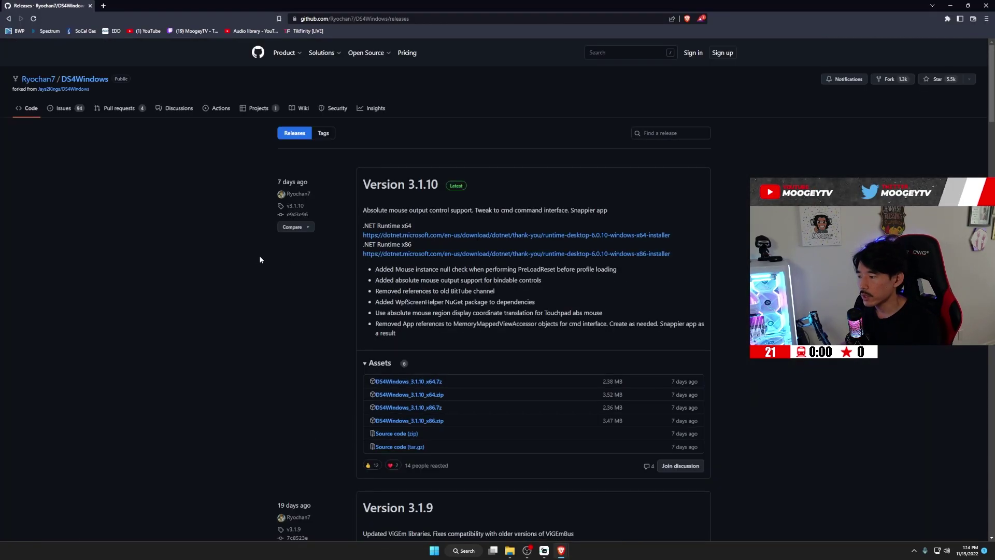
scroll(486, 278, down, 3)
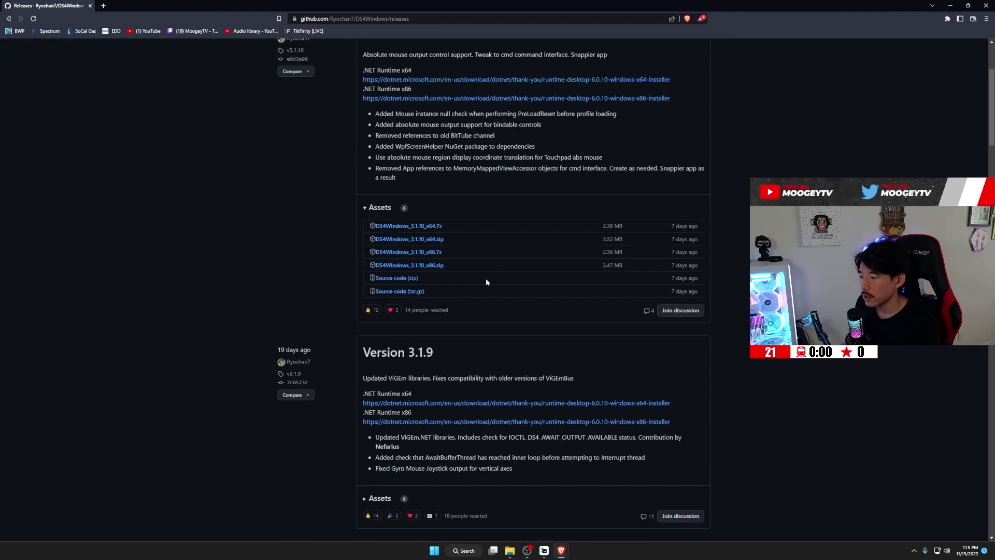
Download the DS4Windows_3.1.10_x64 zip to Downloads and extract it with WinRAR.
click(435, 240)
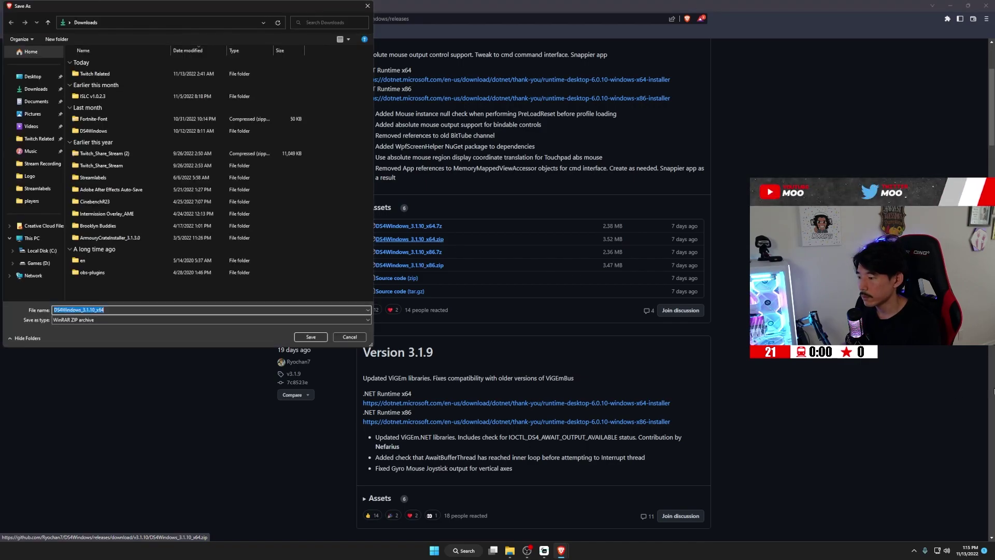
click(310, 337)
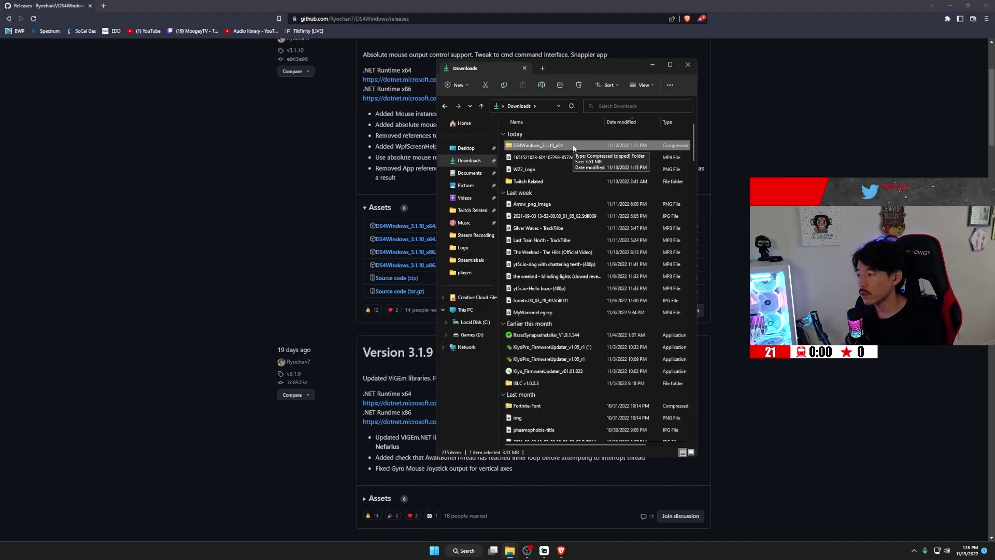
right_click(569, 145)
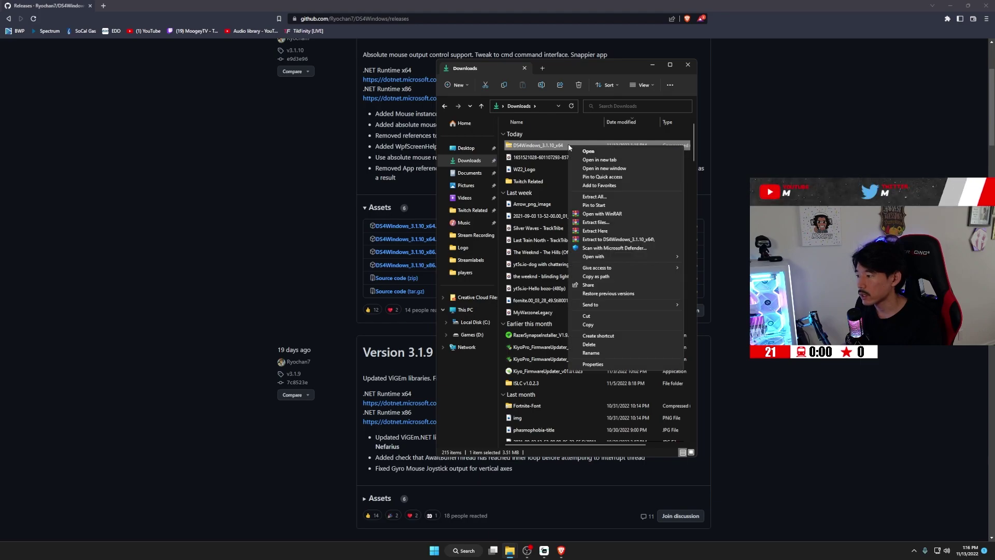
click(632, 222)
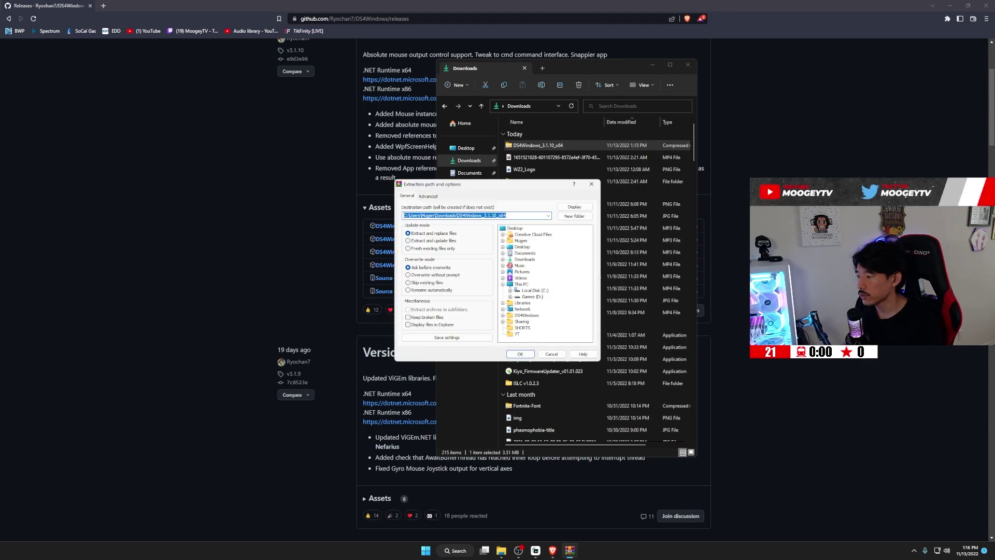
click(520, 354)
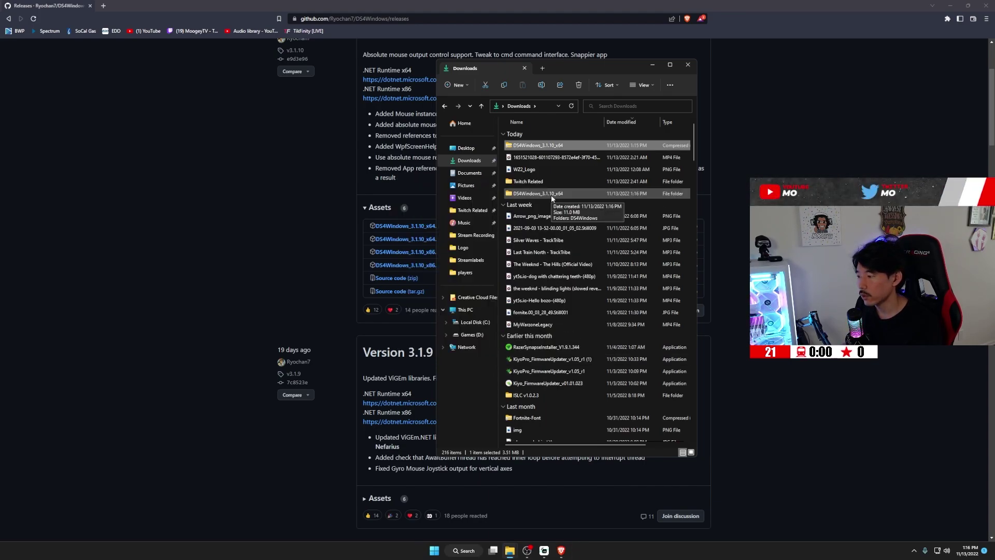
Run DS4Windows.exe from the extracted folder and minimize the other windows.
double_click(552, 193)
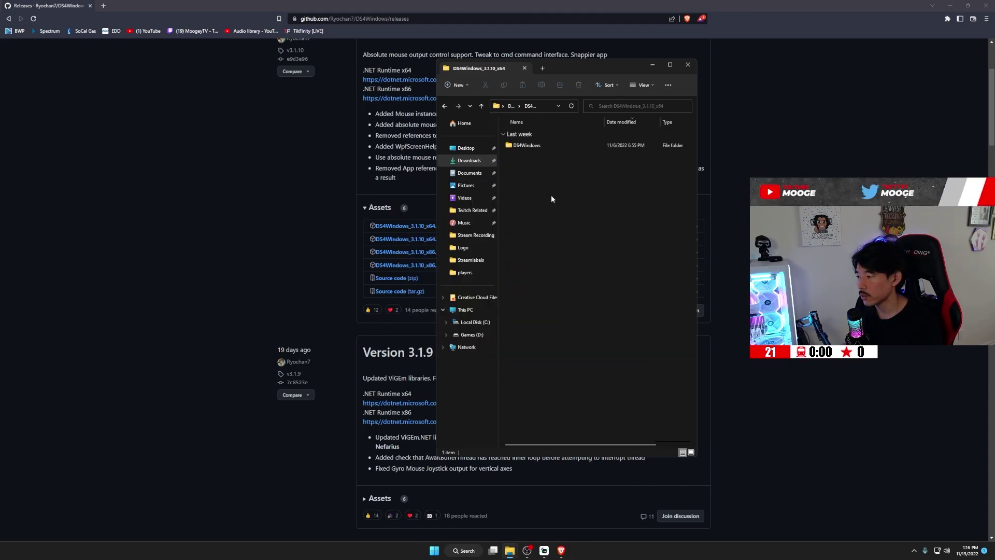
double_click(527, 147)
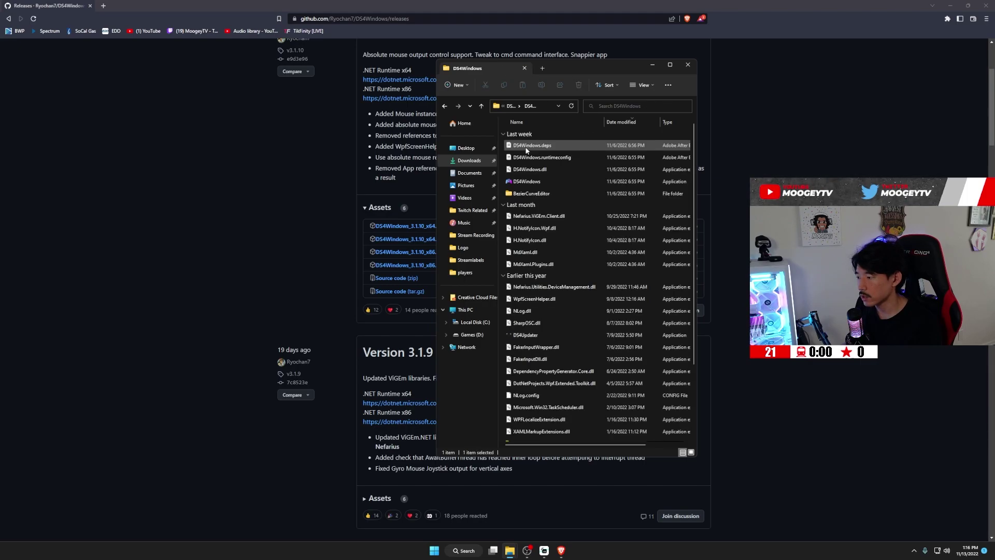
double_click(543, 182)
key(super+Home)
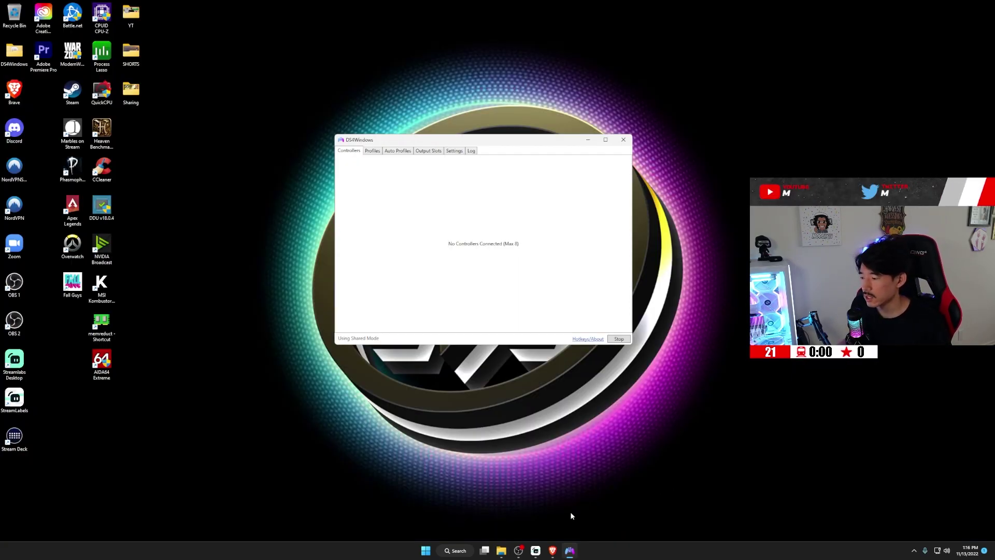
mouse_move(502, 550)
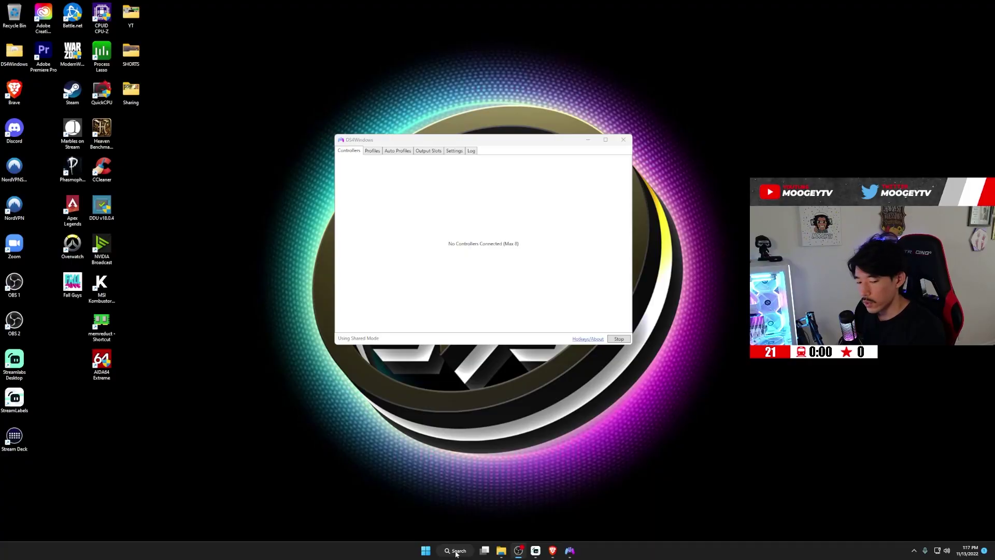
Pair the Wireless Controller over Bluetooth from the Bluetooth and other devices settings.
click(456, 552)
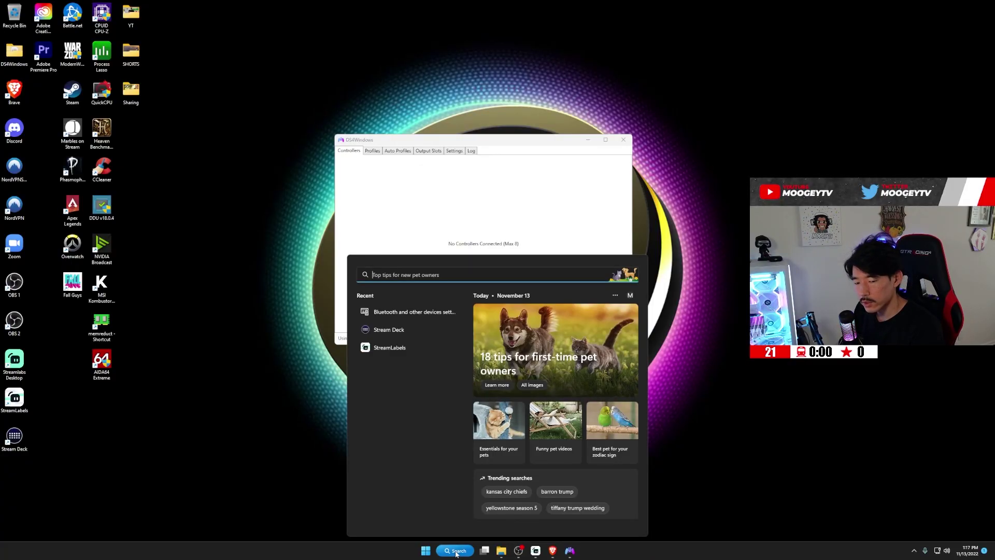
text(blue)
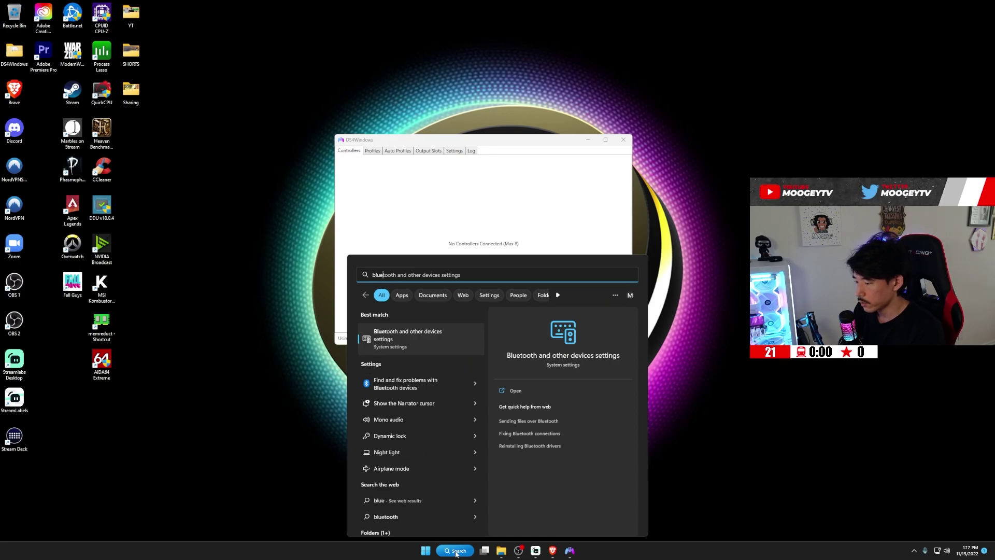
click(408, 342)
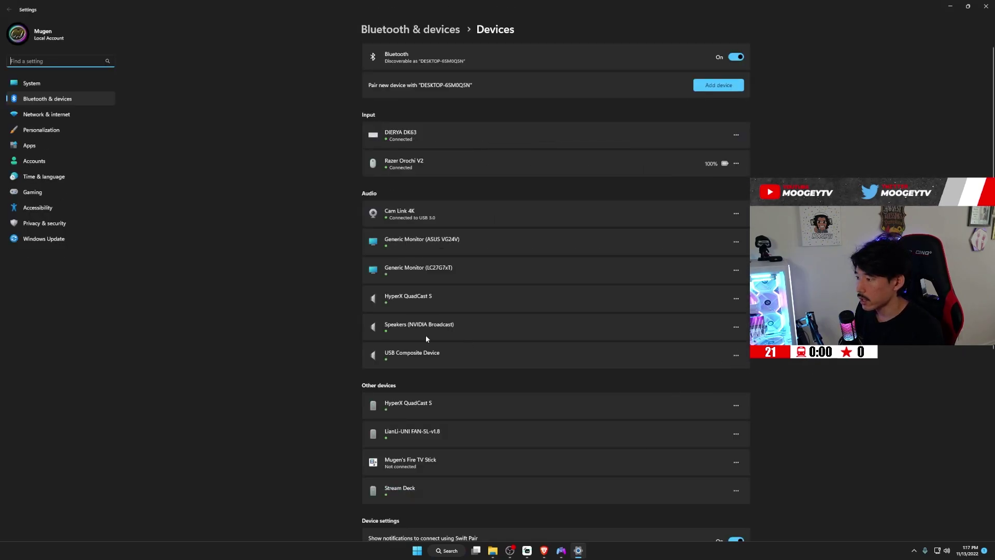
click(706, 86)
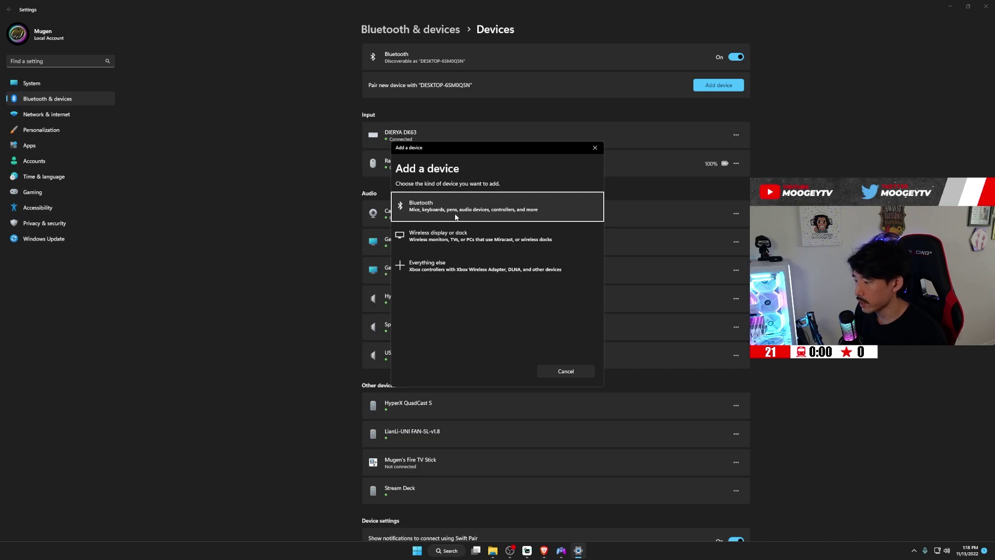
click(495, 208)
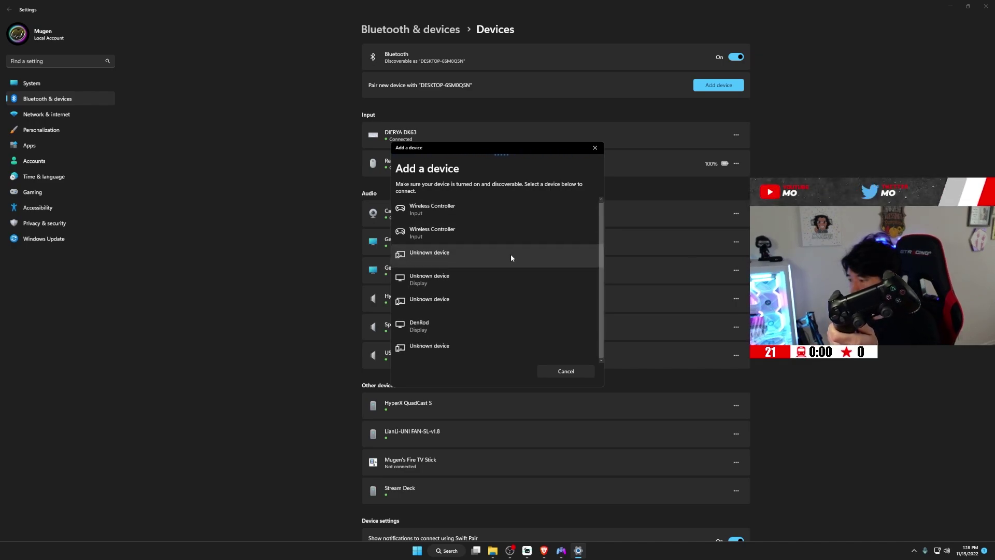
click(478, 216)
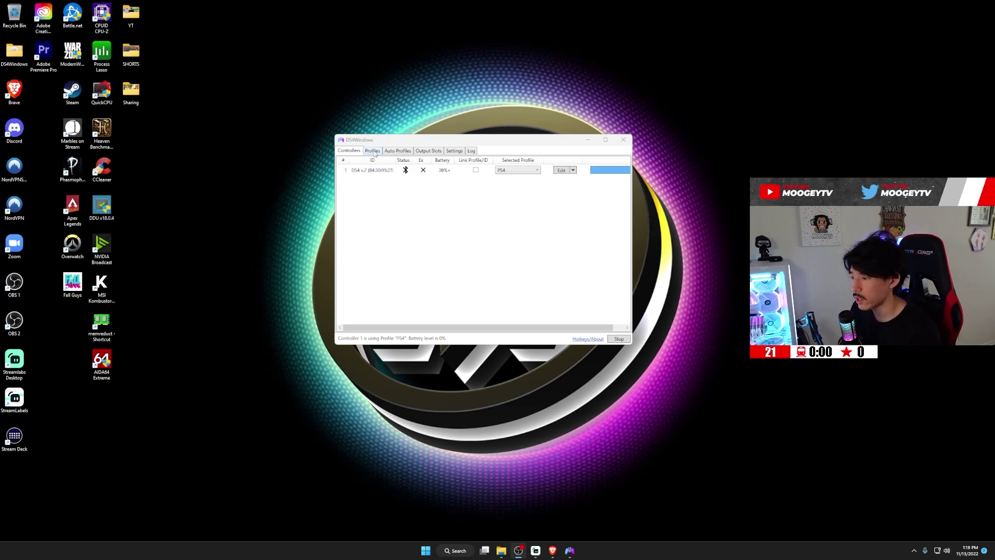
Create a new profile from the DS4Windows Profiles tab.
click(372, 151)
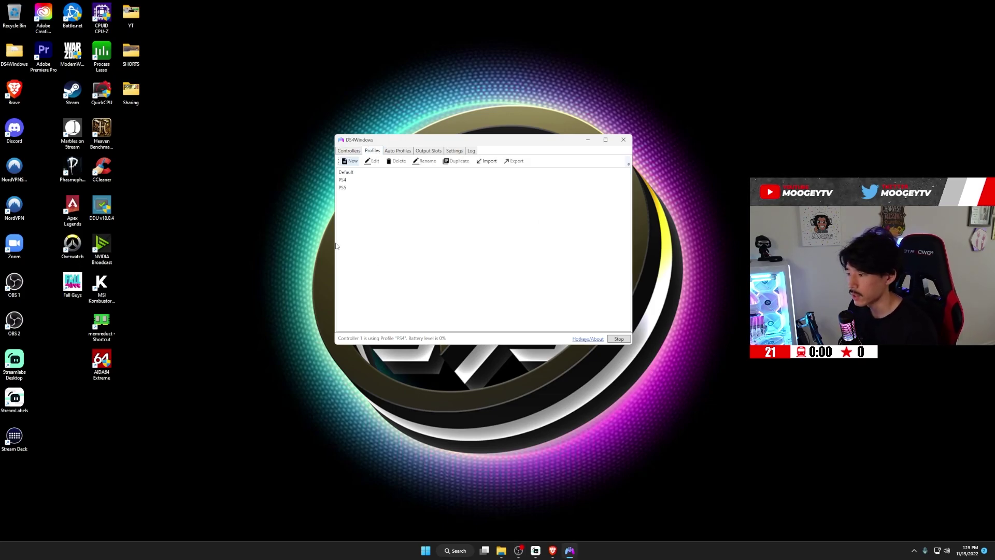
click(351, 163)
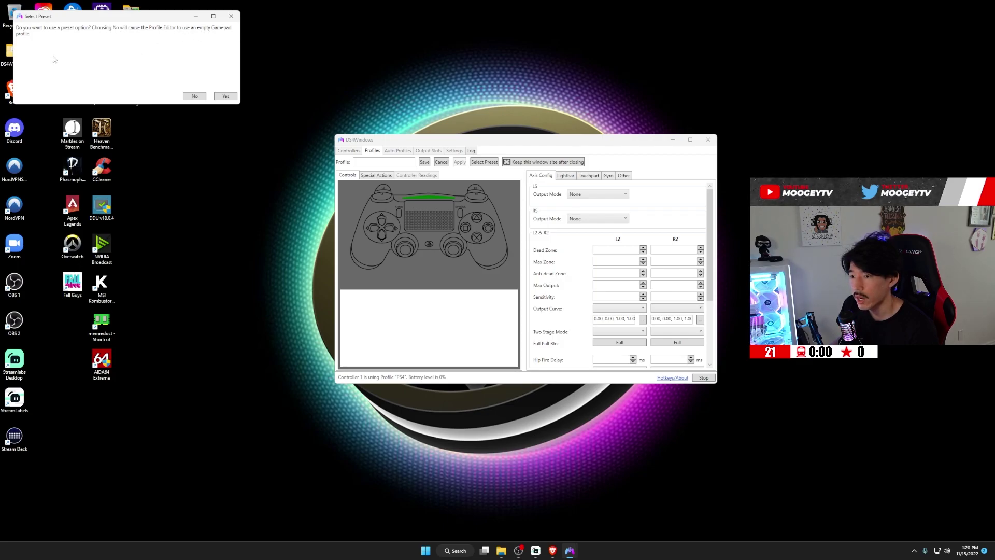
Apply the Gamepad preset with DualShock 4 output, name the profile 'YouTube Tutorial', and save.
click(227, 96)
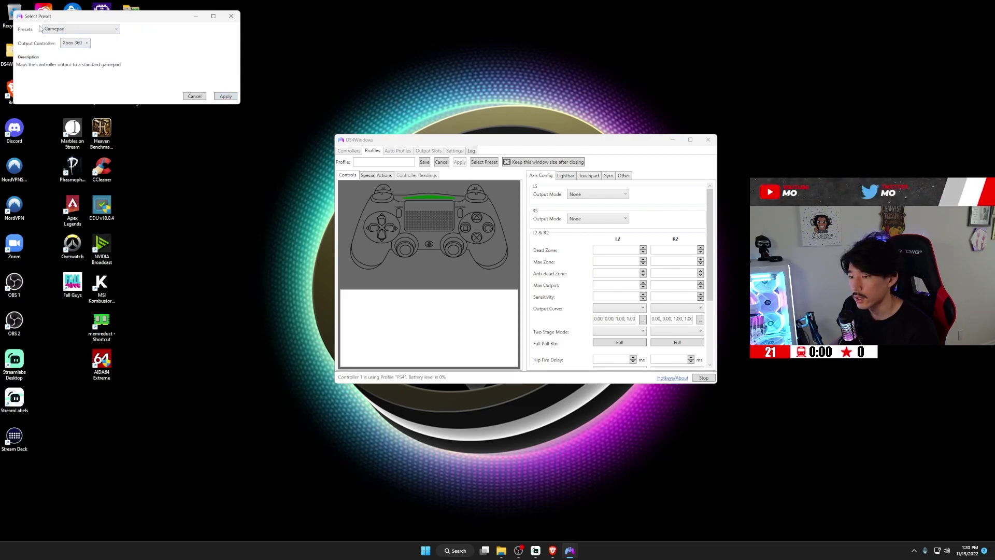
click(104, 30)
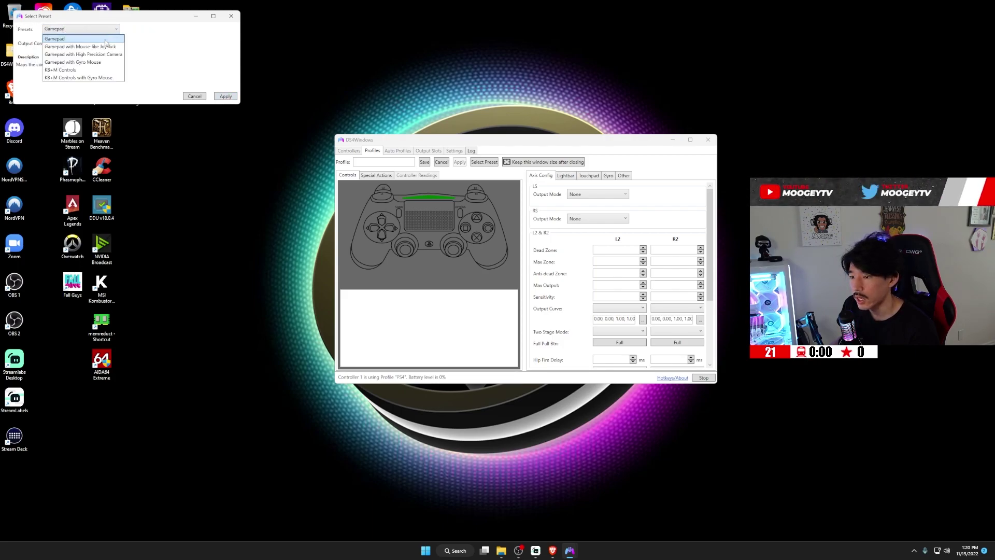
click(105, 40)
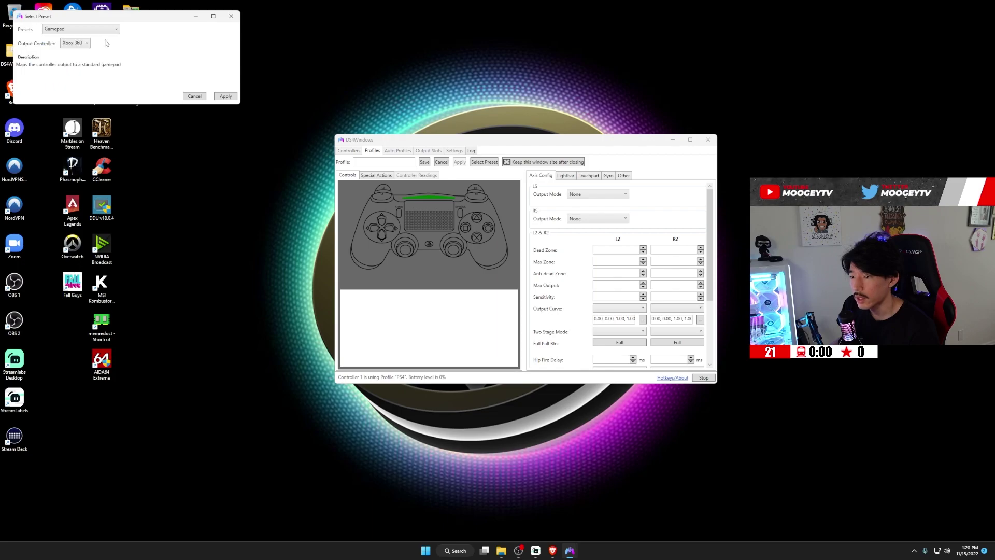
click(78, 46)
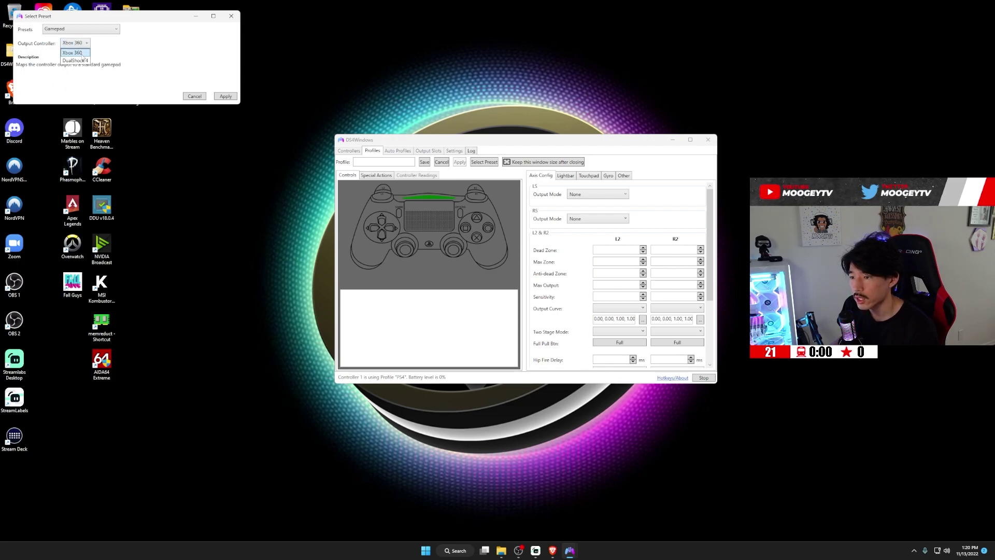
click(83, 60)
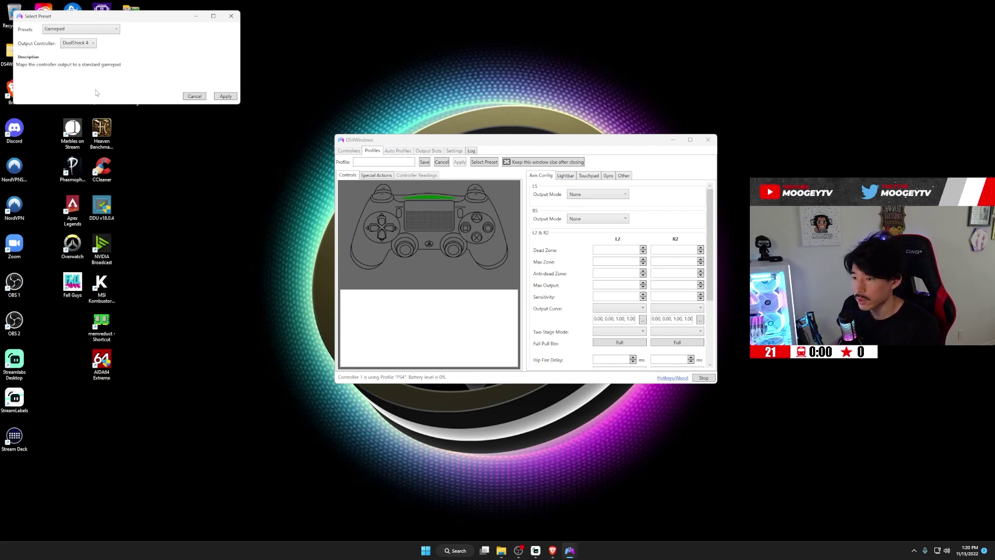
click(226, 97)
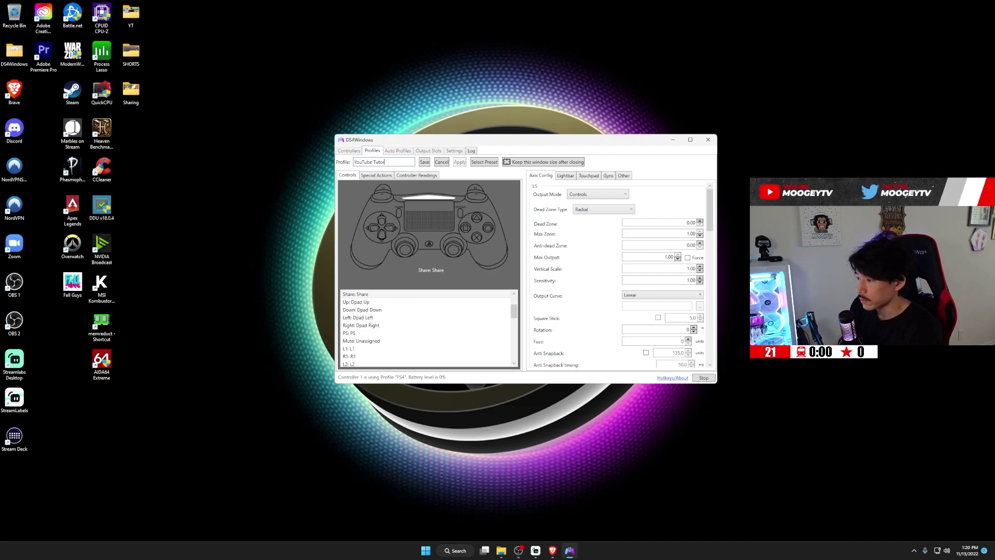
text(ial)
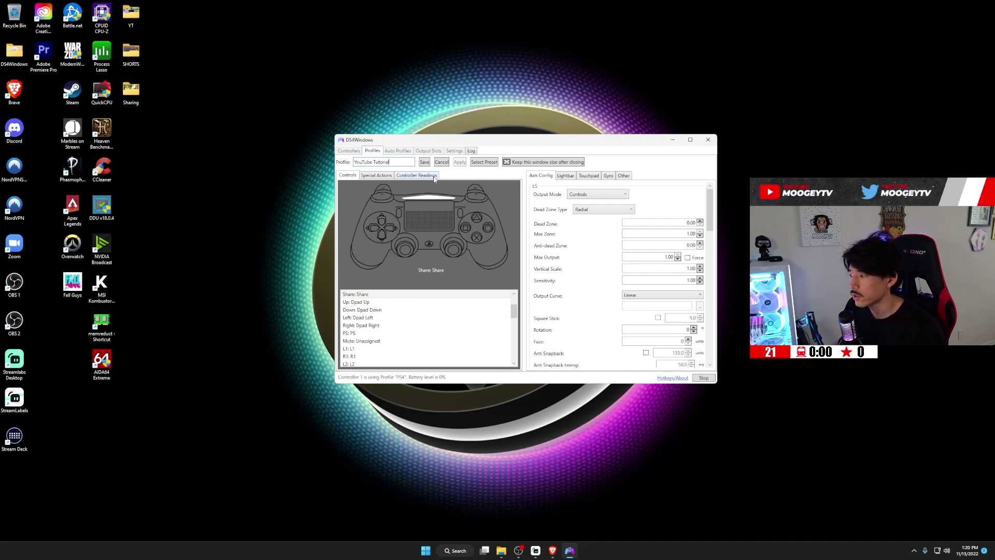
click(425, 163)
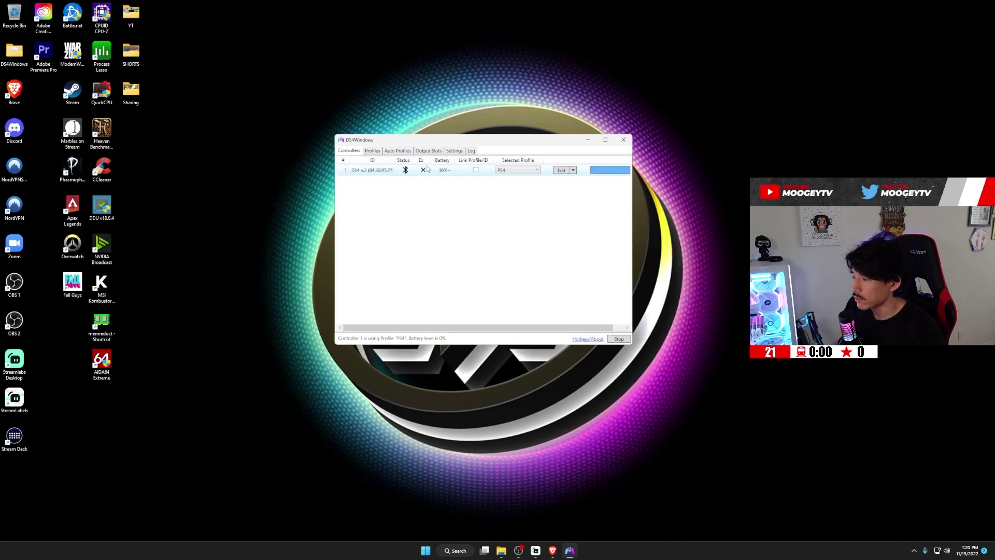
Open the 'YouTube Tutorial' profile for editing and look over its Axis Config settings.
click(373, 152)
click(363, 196)
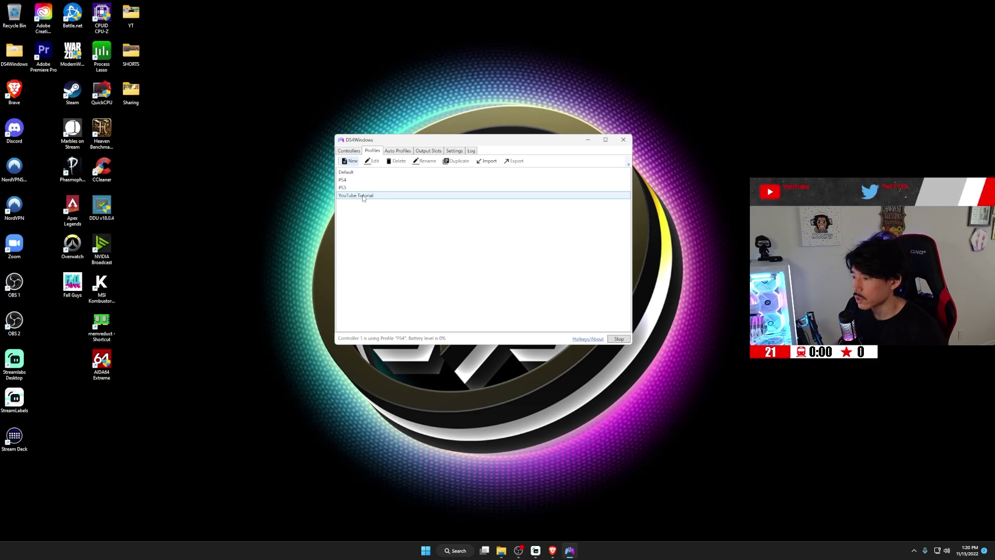
click(363, 197)
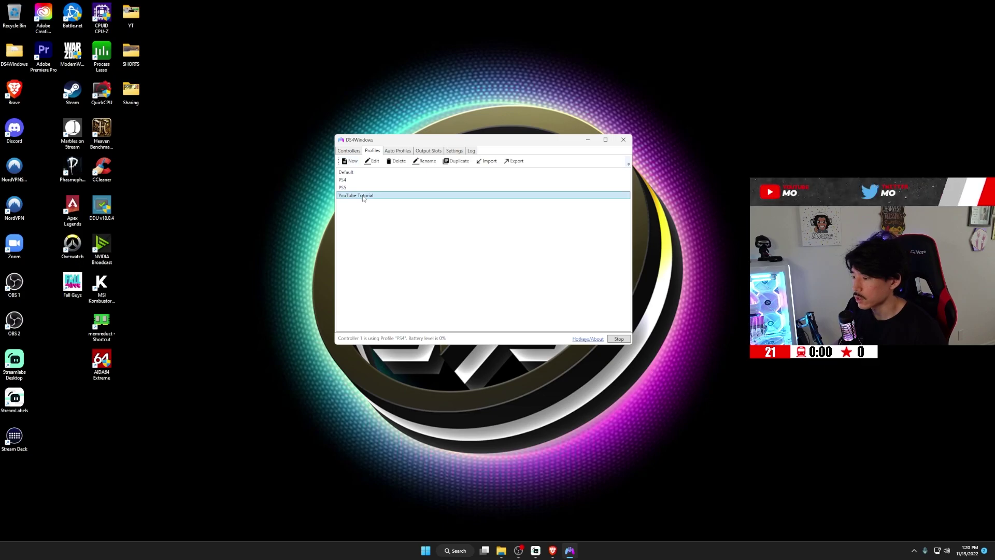
click(373, 161)
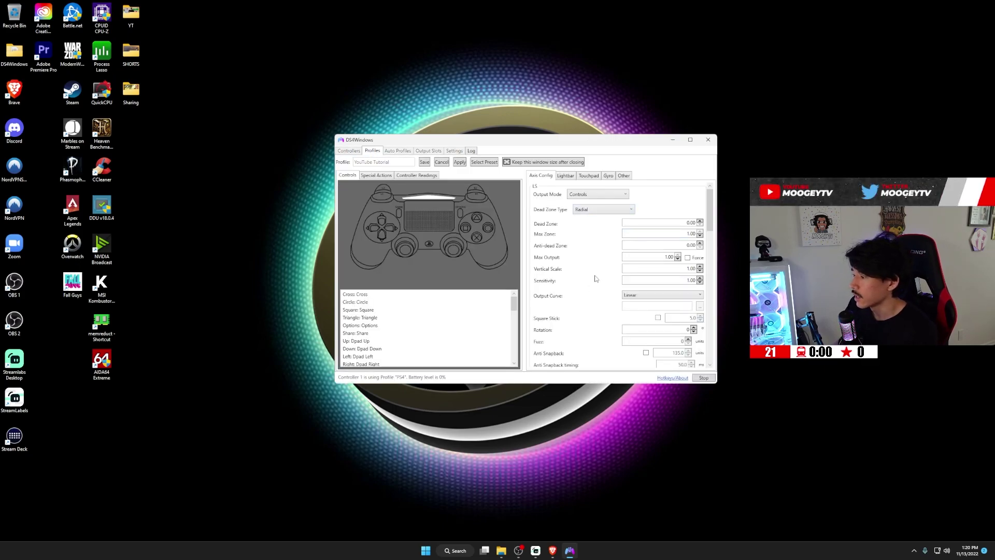
scroll(599, 251, down, 6)
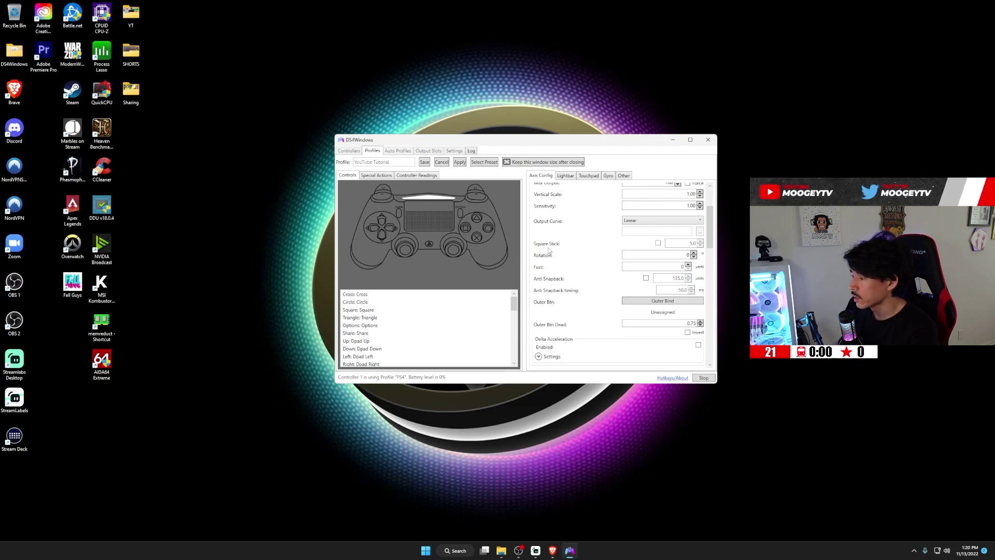
scroll(549, 250, up, 6)
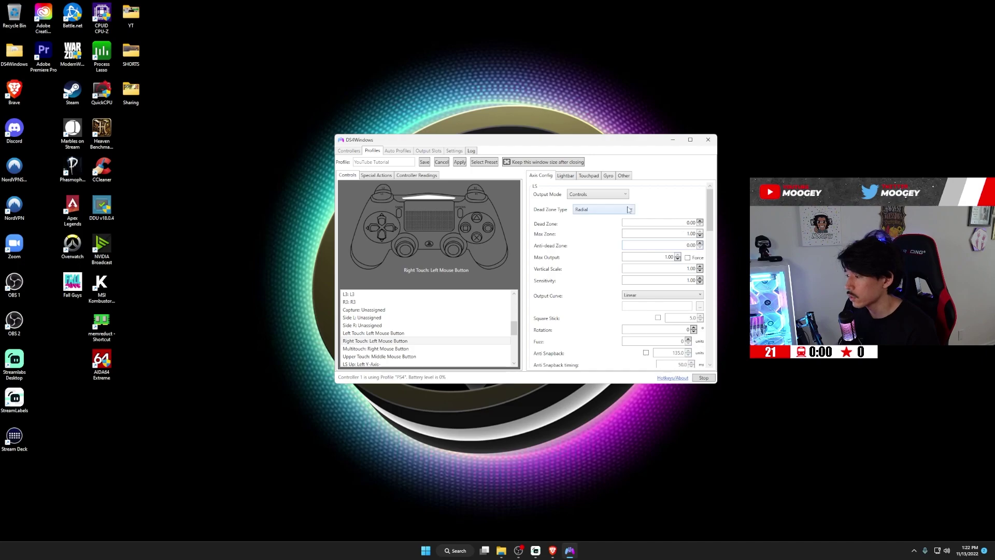
Set the profile's touchpad Output Mode to Controls and save it.
click(589, 179)
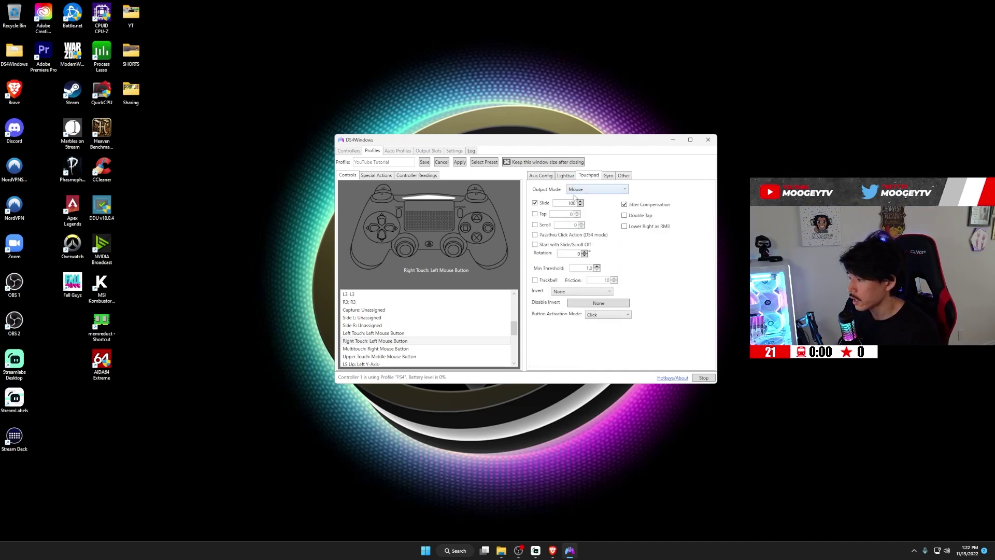
click(622, 191)
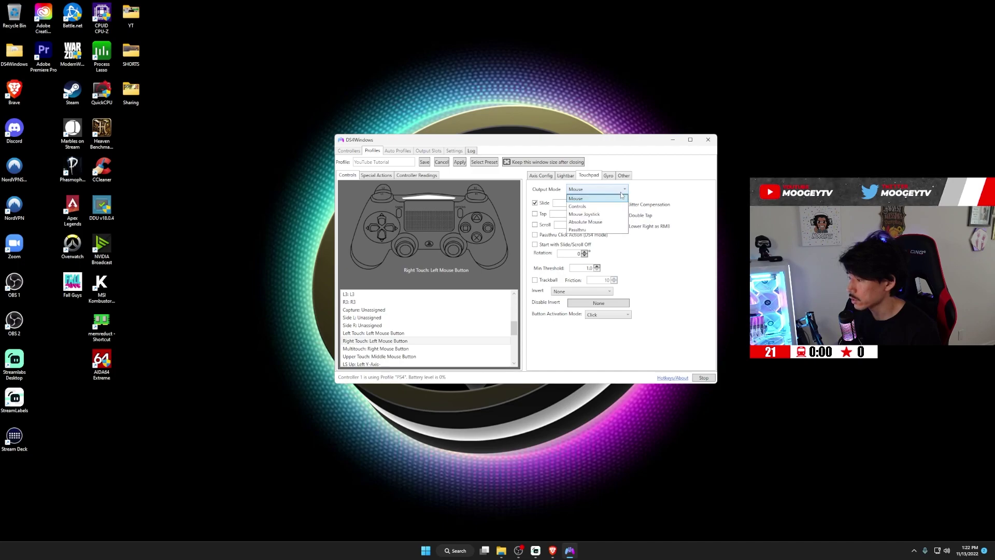
click(619, 206)
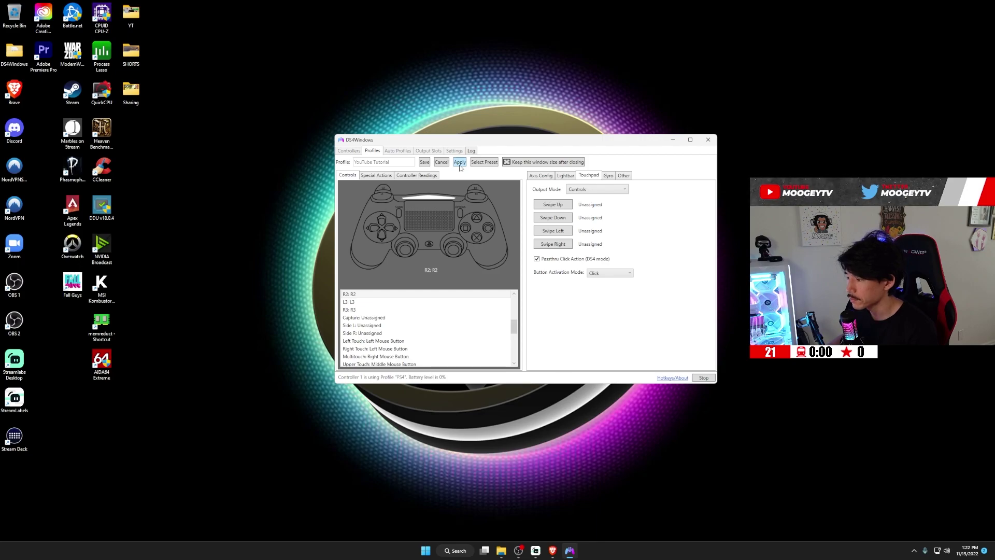
click(424, 162)
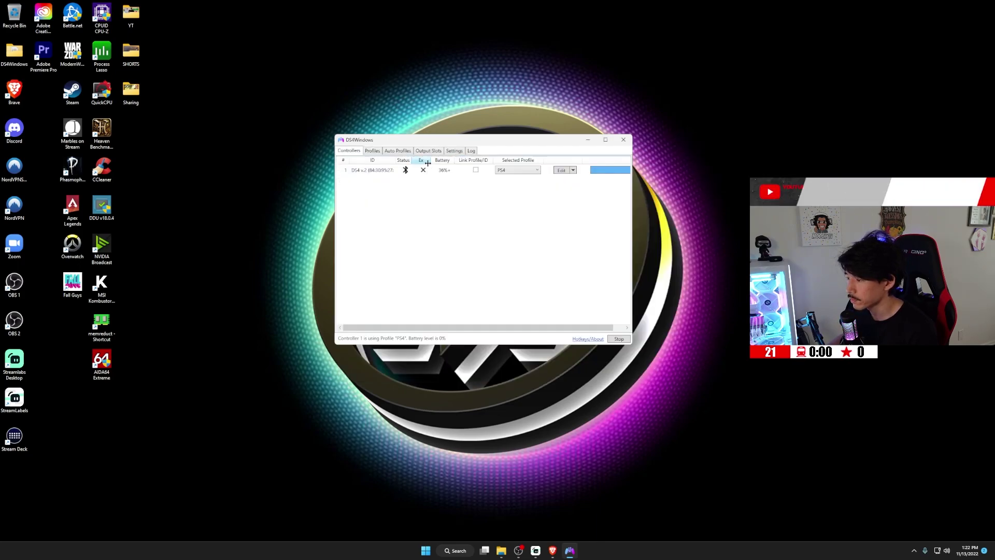
Turn off Microsoft Edge in Startup Apps, keep DS4Windows enabled, and close Settings.
click(457, 551)
text(startup)
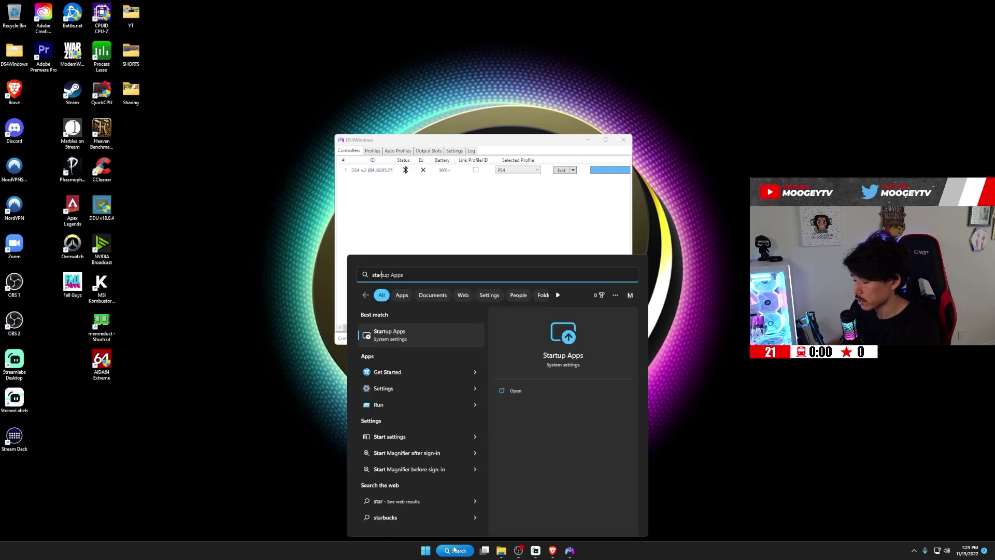
click(439, 341)
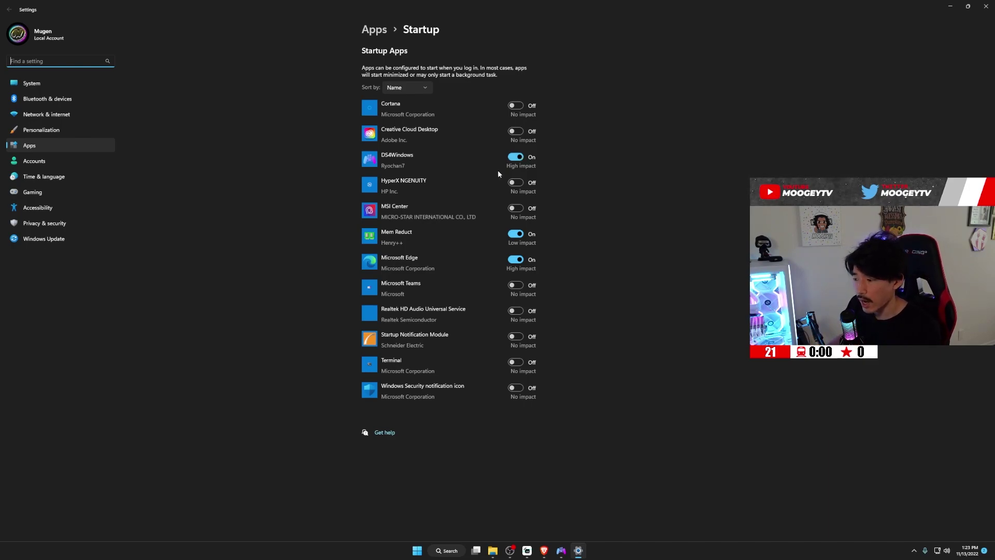
click(514, 260)
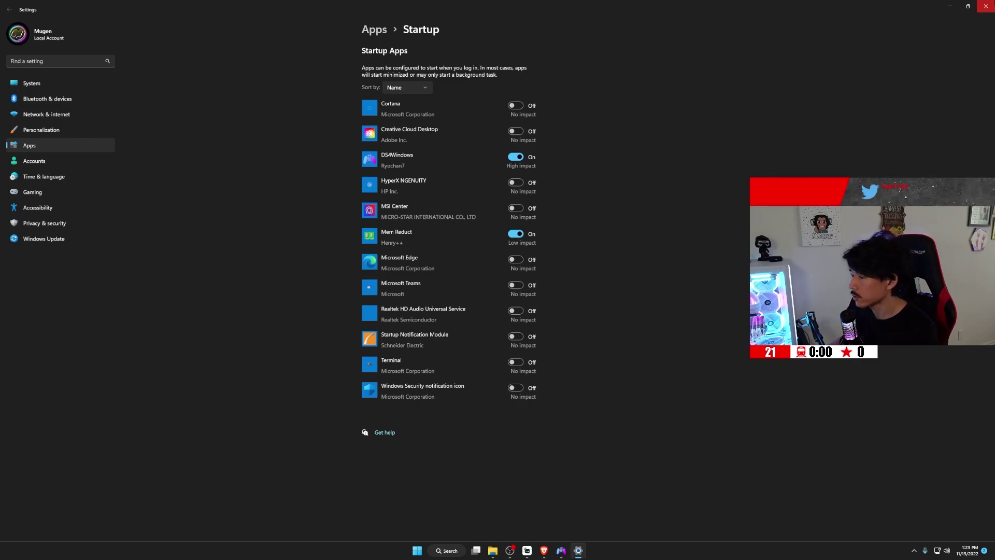
click(986, 6)
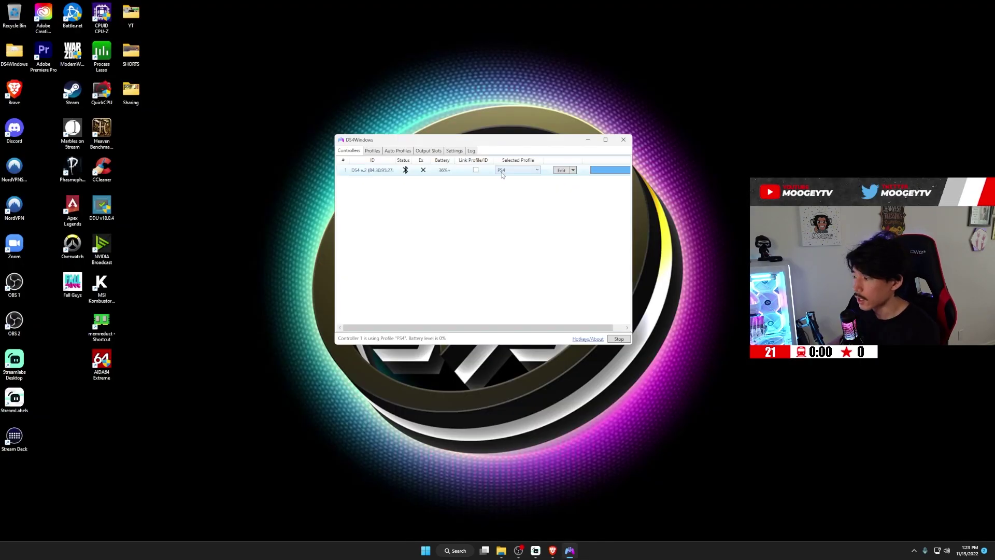
Assign the YouTube Tutorial profile to controller 1 and minimize DS4Windows.
click(536, 173)
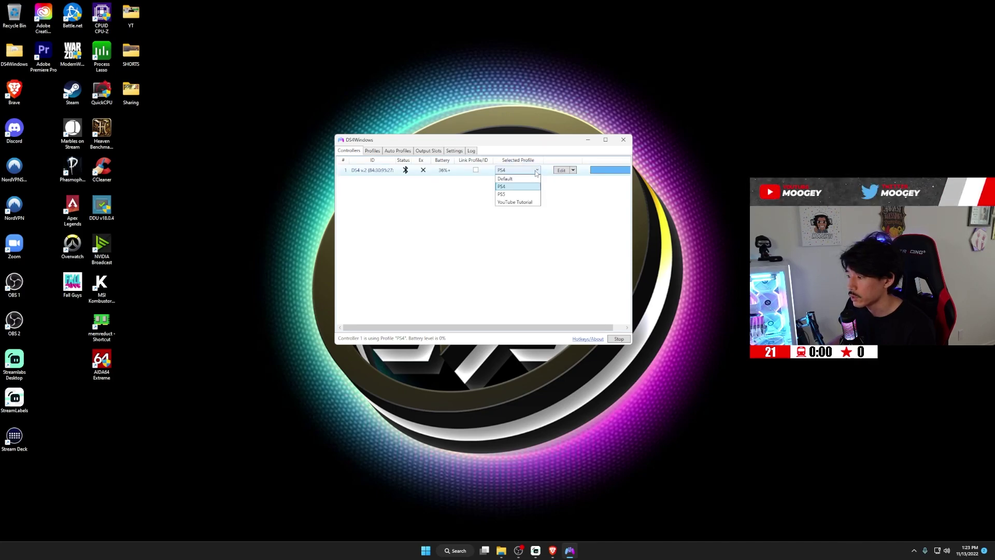
click(517, 203)
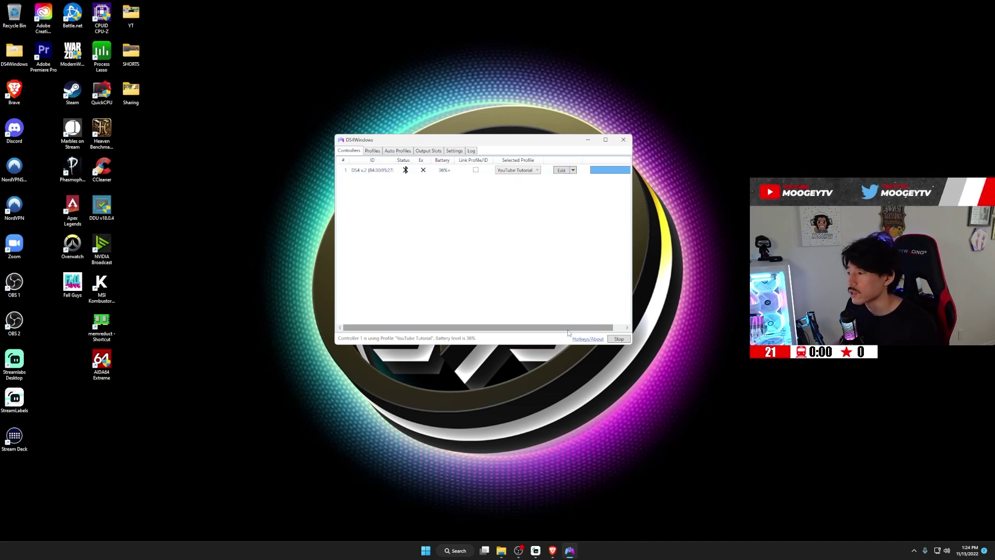
click(587, 141)
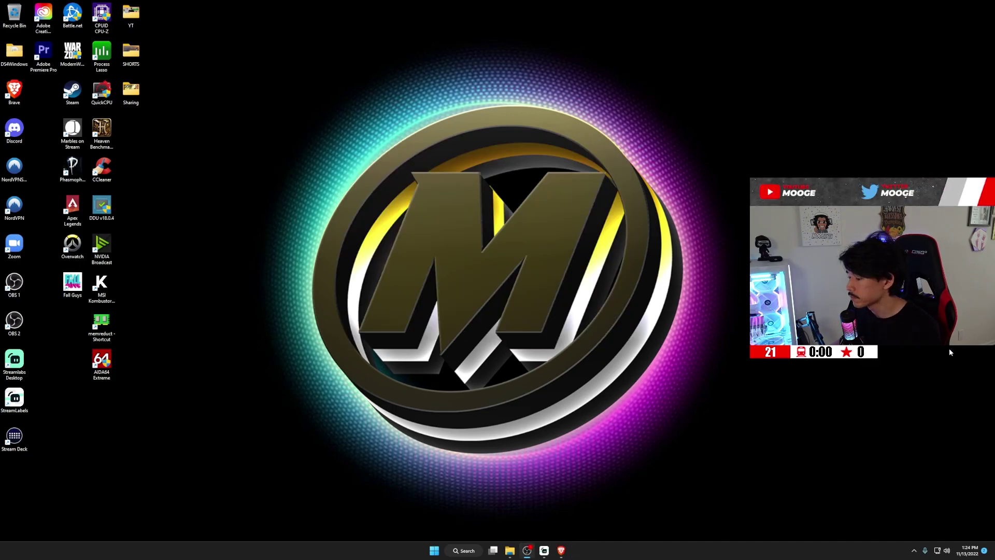
Reopen the DS4Windows window from its system tray icon.
click(914, 552)
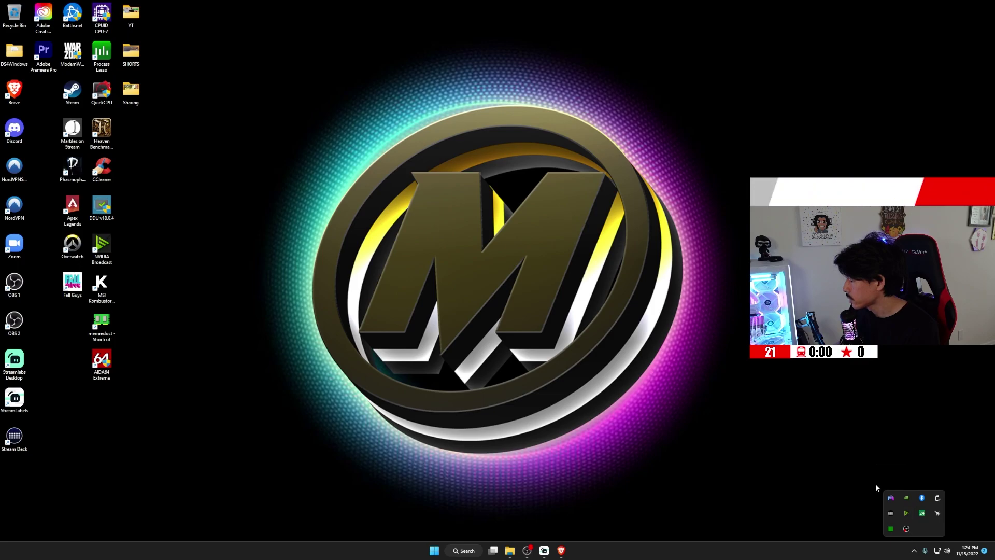
right_click(891, 498)
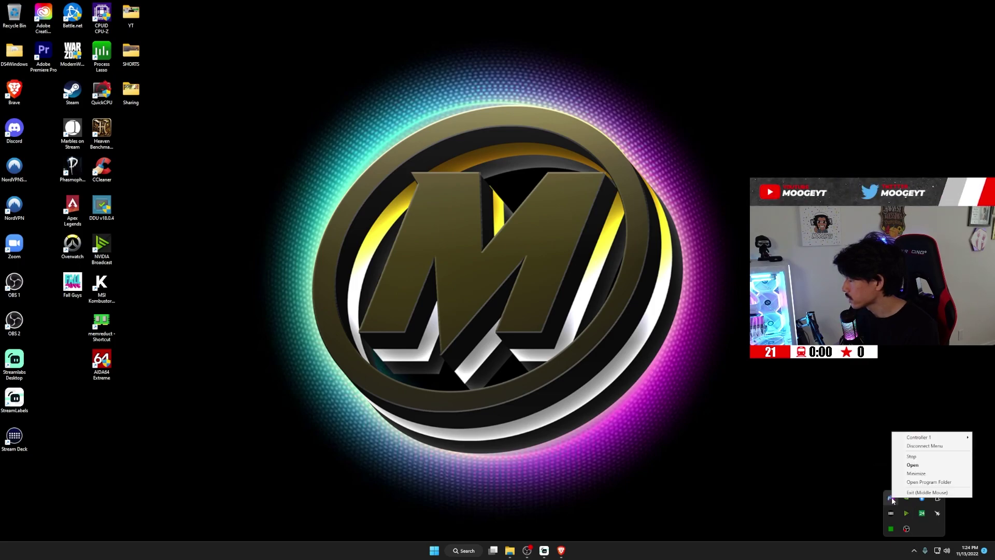
click(913, 465)
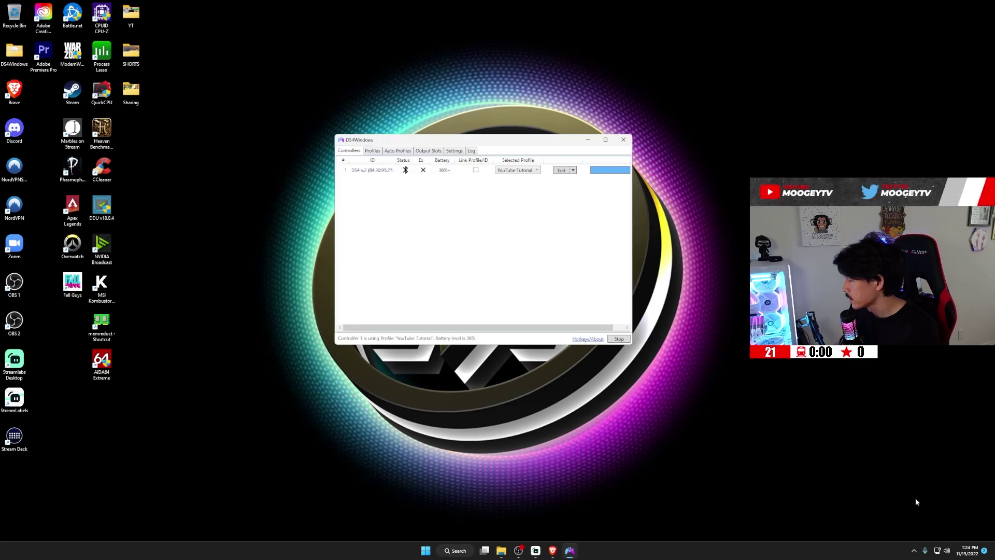
Switch controller 1 to the PS4 profile from the tray icon's menu.
click(915, 553)
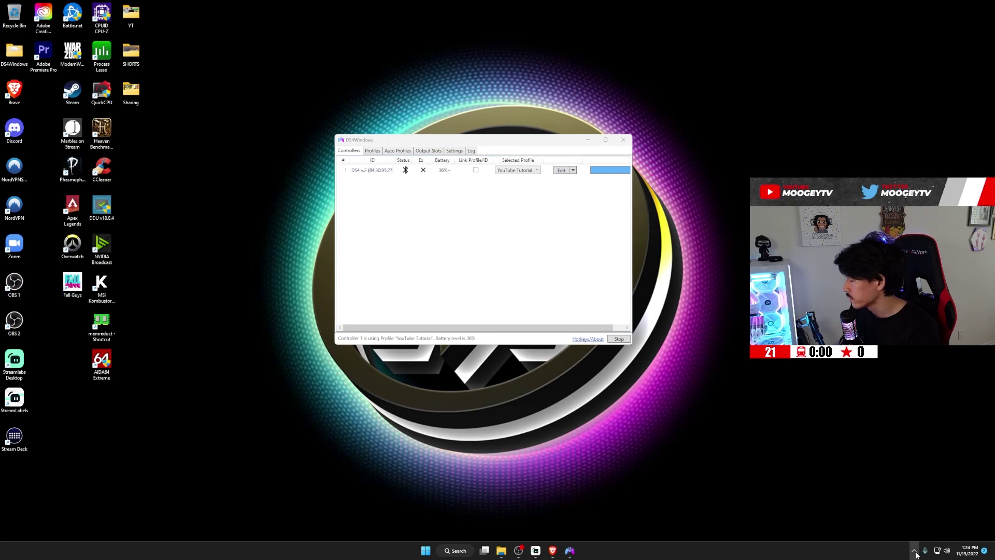
right_click(891, 498)
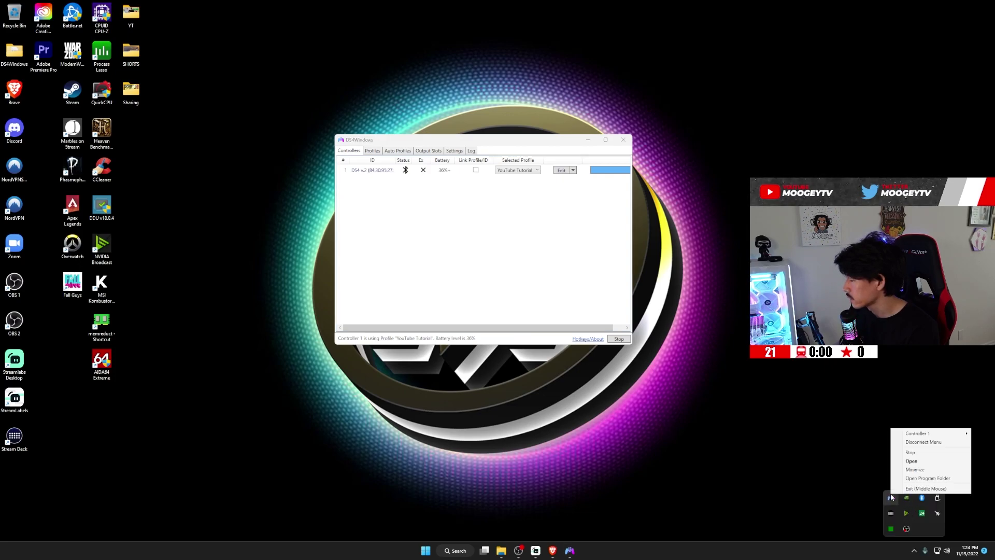
mouse_move(916, 434)
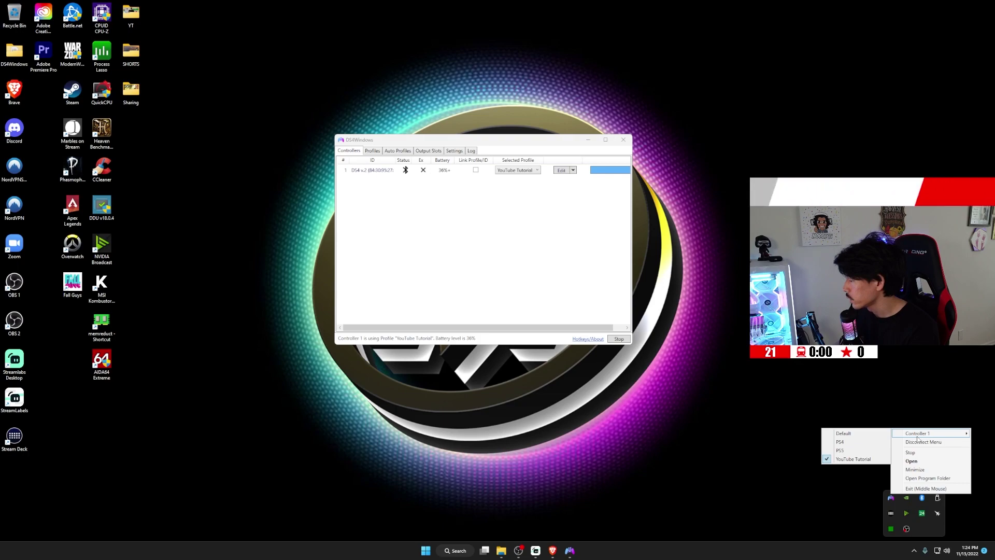
click(868, 443)
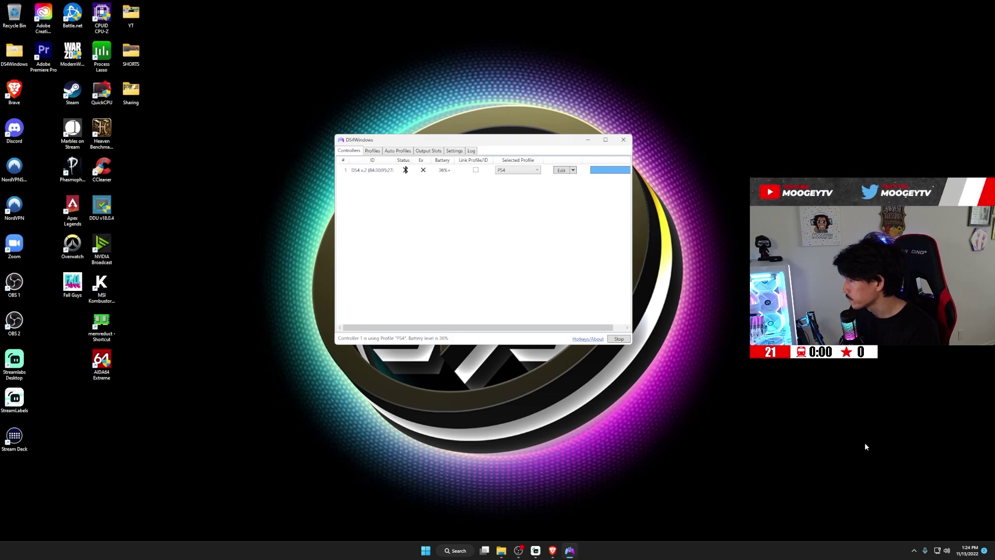